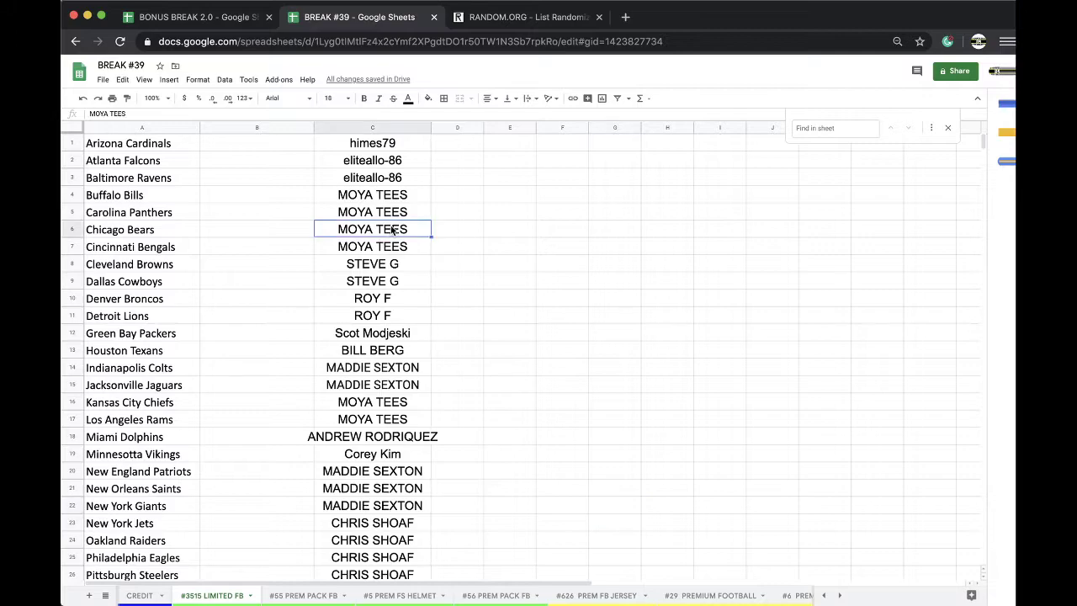
# Step: Review the participant names listed beside the teams in column C of the #3515 LIMITED FB sheet
pyautogui.click(409, 300)
pyautogui.scroll(-2, 409, 301)
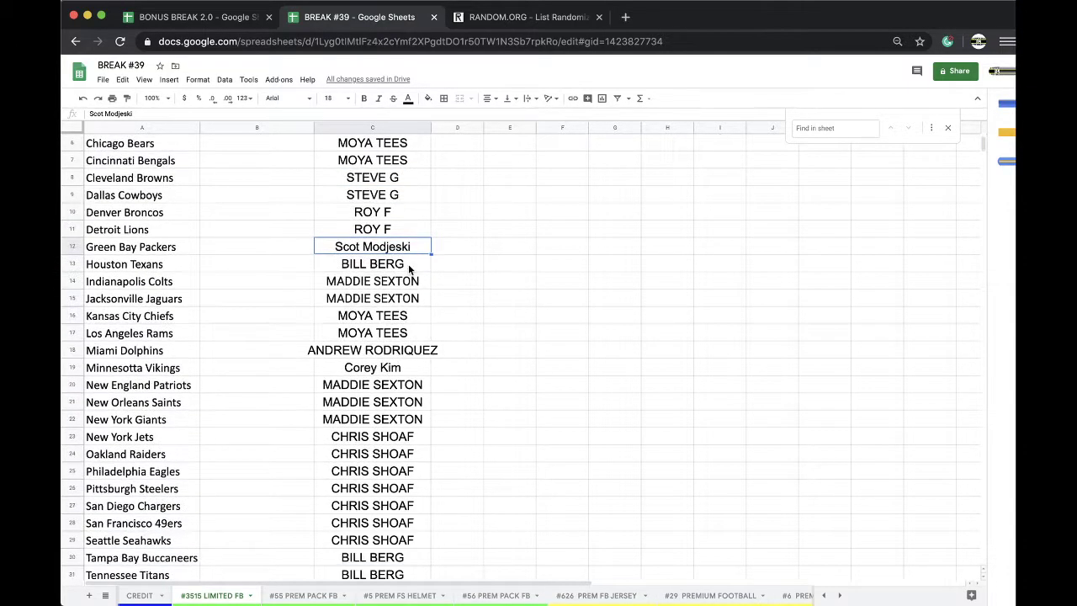
pyautogui.moveTo(399, 284); pyautogui.dragTo(396, 300)
pyautogui.scroll(-3, 388, 315)
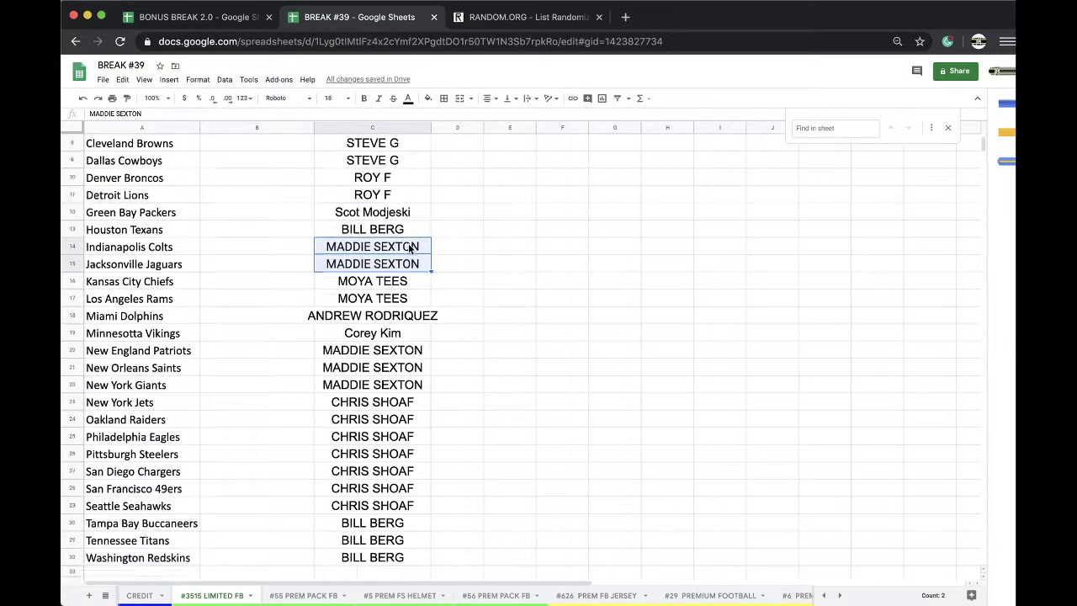
pyautogui.click(383, 317)
pyautogui.moveTo(365, 337); pyautogui.dragTo(358, 383)
pyautogui.scroll(-2, 362, 370)
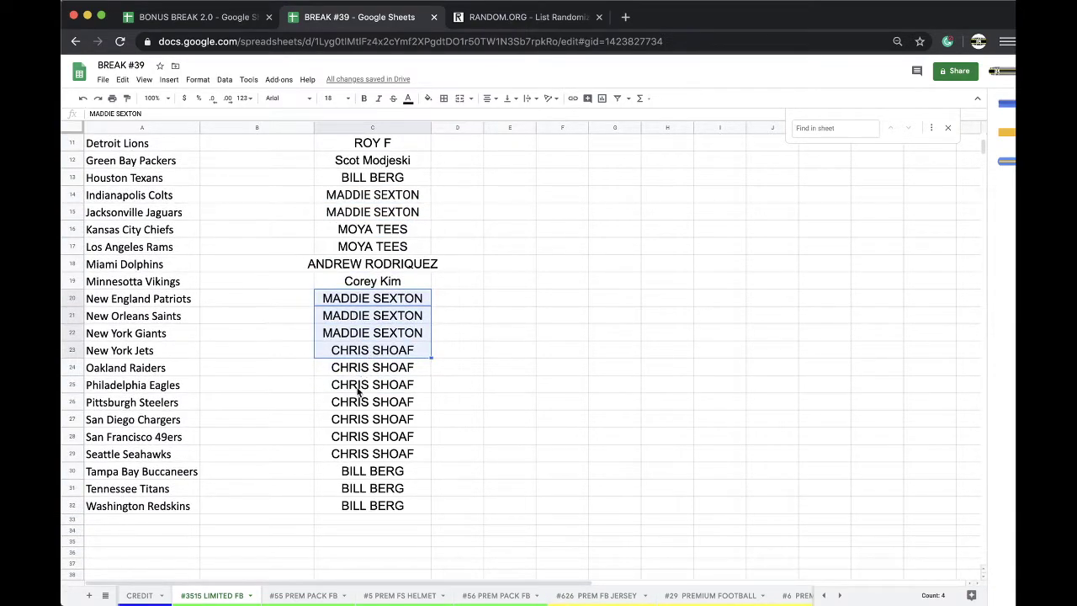
pyautogui.scroll(-2, 414, 349)
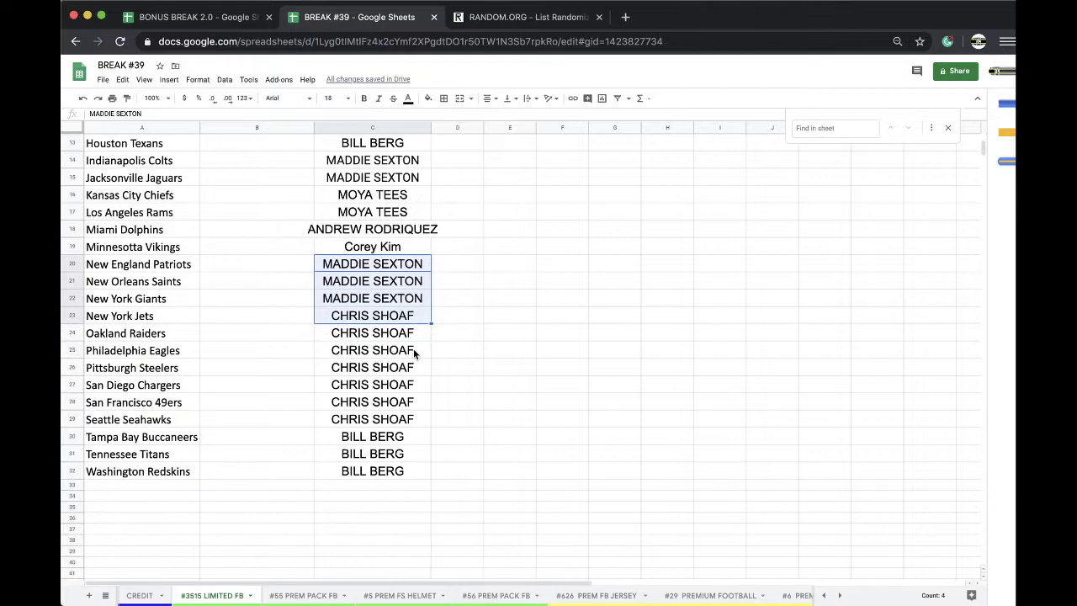
pyautogui.scroll(12, 425, 211)
# Step: Copy the participant names in column C and load the RANDOM.ORG List Randomizer at random.org/lists
pyautogui.click(377, 127)
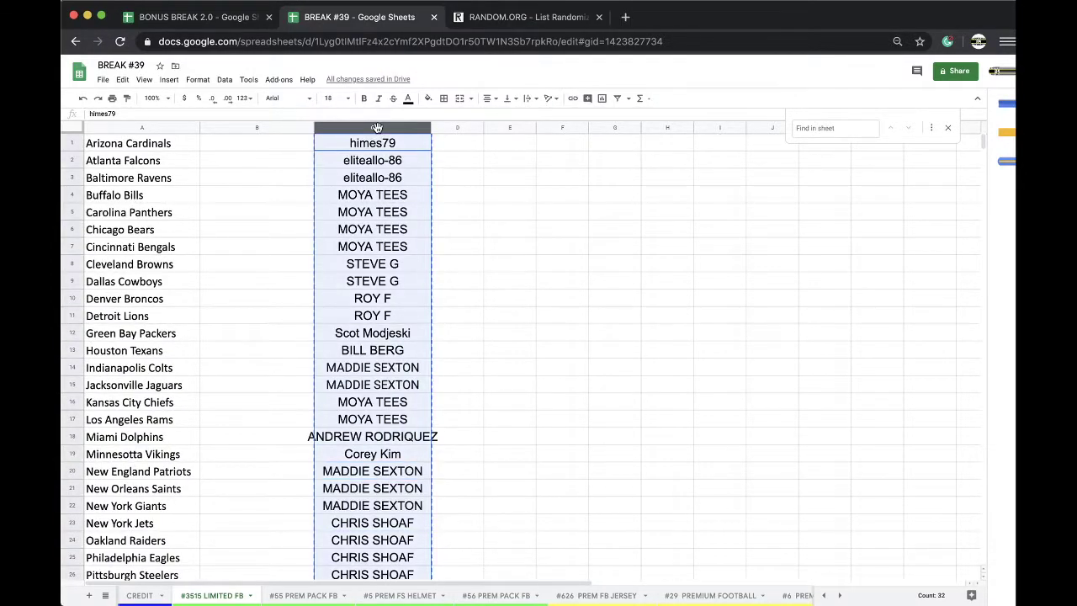
pyautogui.click(521, 17)
pyautogui.click(553, 41)
pyautogui.press('Return')
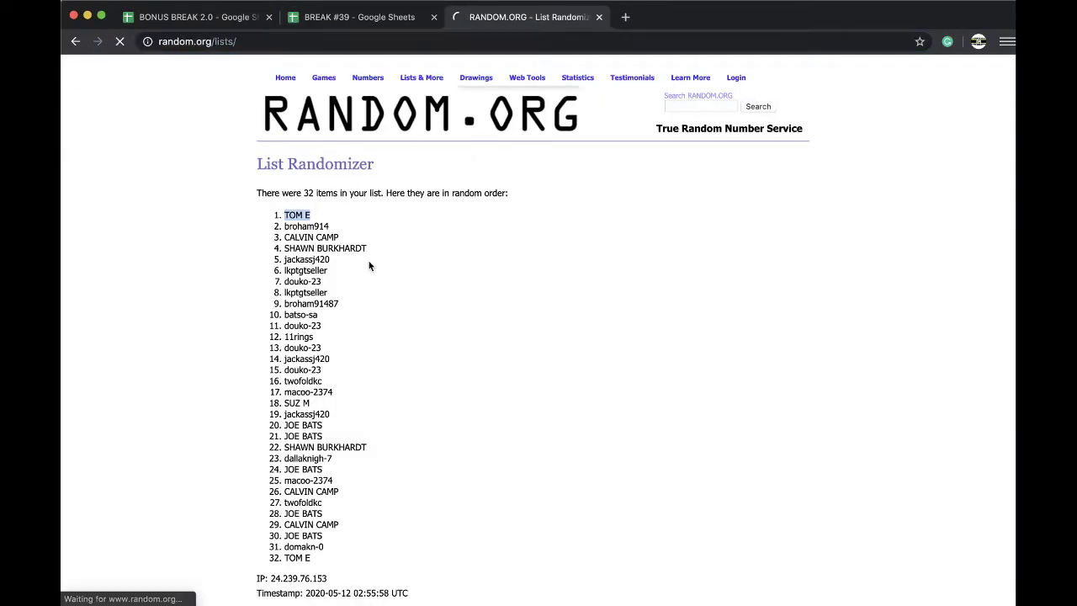
# Step: Submit the copied participant names to the list randomizer and shuffle them five times
pyautogui.click(284, 472)
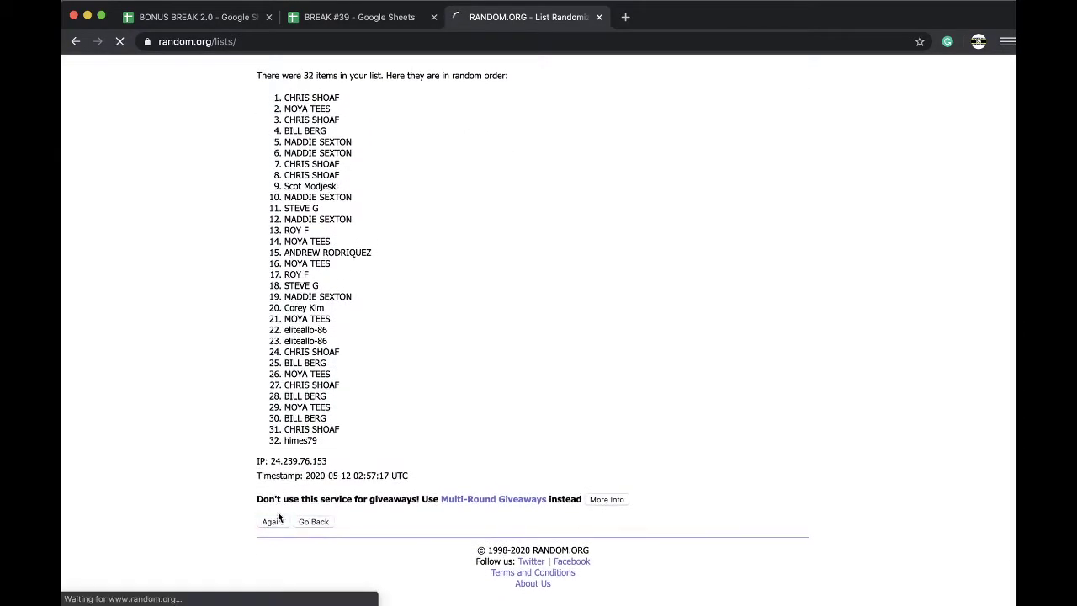
pyautogui.click(273, 515)
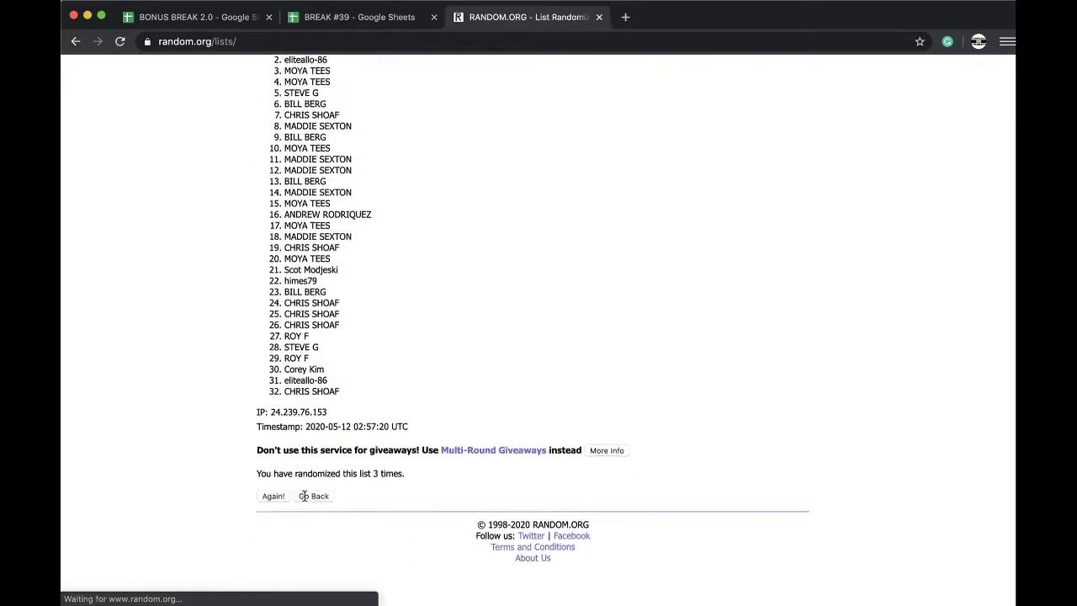
pyautogui.click(273, 498)
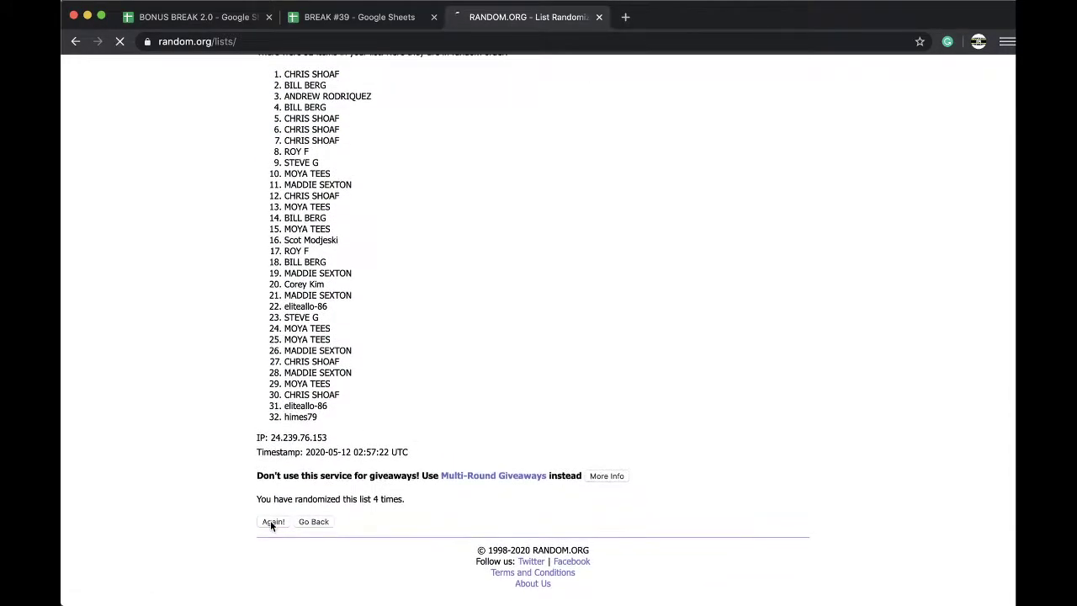
# Step: Copy all 32 names of the final randomized list
pyautogui.doubleClick(285, 213)
pyautogui.moveTo(284, 213); pyautogui.dragTo(381, 414)
pyautogui.press('super+c')
pyautogui.click(312, 216)
pyautogui.scroll(-1, 325, 233)
pyautogui.scroll(-2, 385, 404)
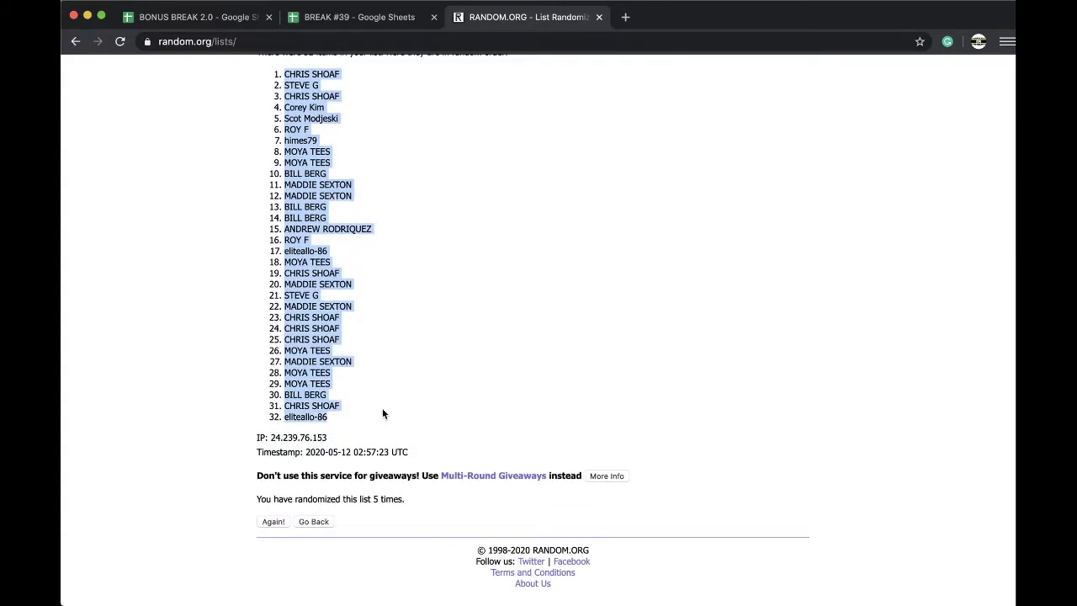
pyautogui.scroll(3, 407, 296)
# Step: Paste the randomized names into the BREAK #39 spreadsheet from cell B1 down and set their font size to 18
pyautogui.click(365, 20)
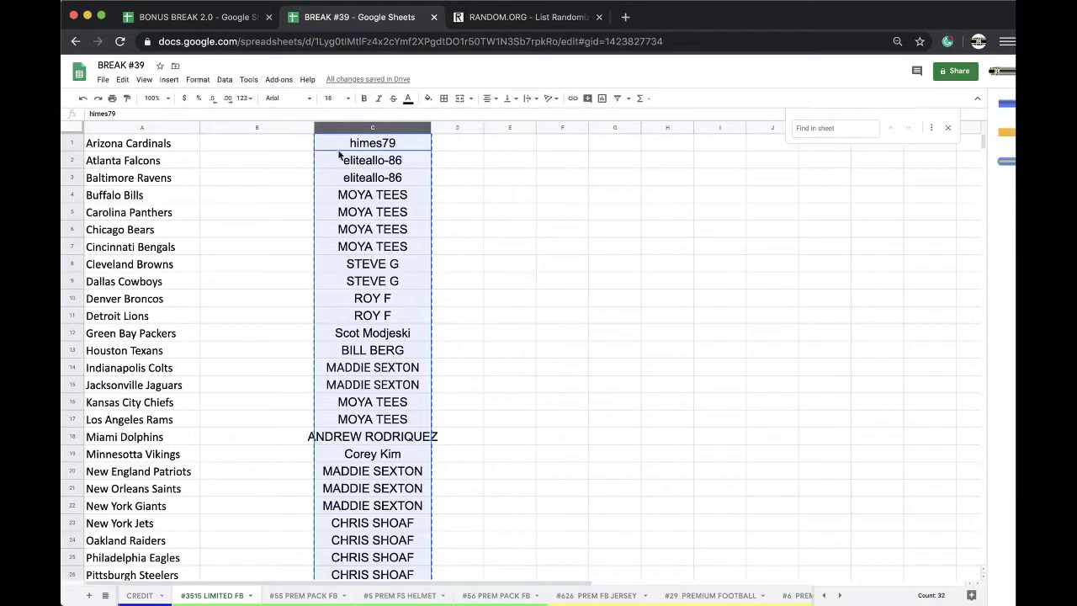
pyautogui.click(256, 145)
pyautogui.press('super+v')
pyautogui.click(341, 97)
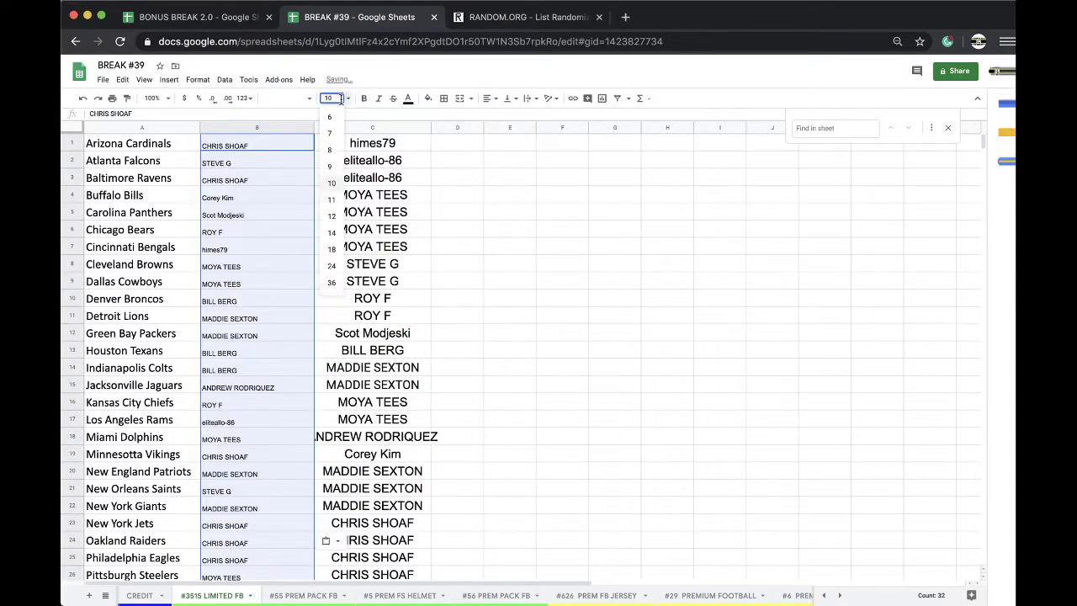
pyautogui.click(335, 254)
# Step: Sort the sheet by column B, A to Z, and widen column B to fit the names
pyautogui.click(224, 79)
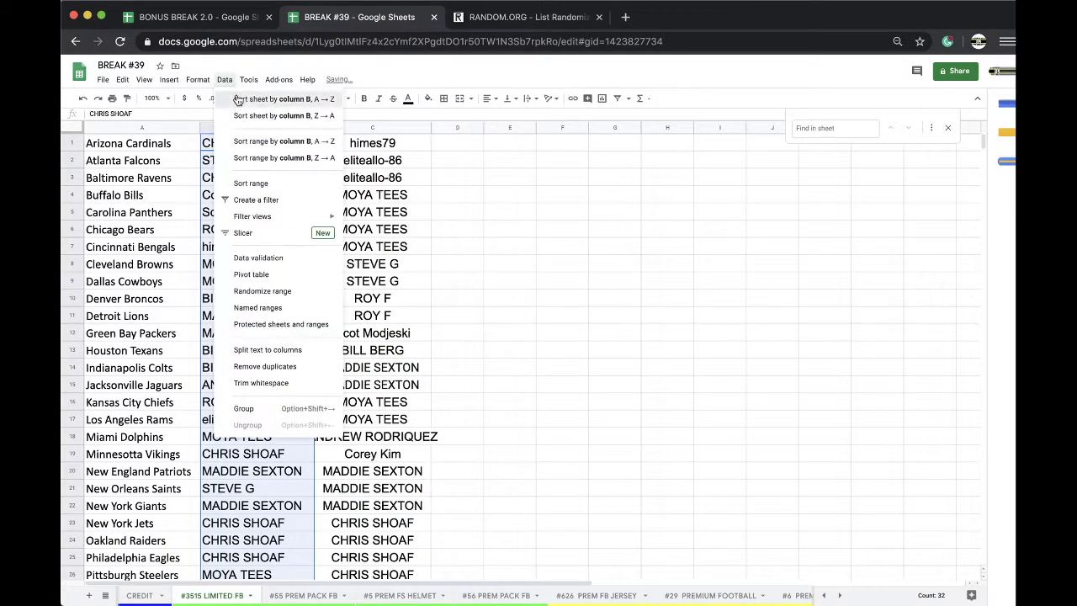
pyautogui.click(284, 98)
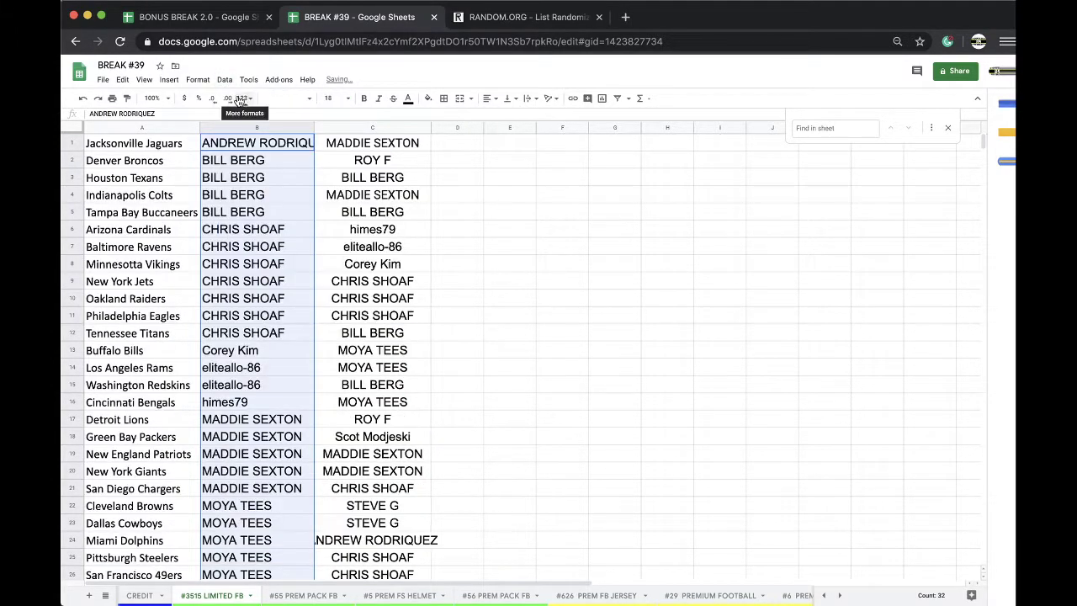
pyautogui.doubleClick(315, 128)
# Step: Review which teams each participant in column B was assigned, from the first row through row 32
pyautogui.click(282, 160)
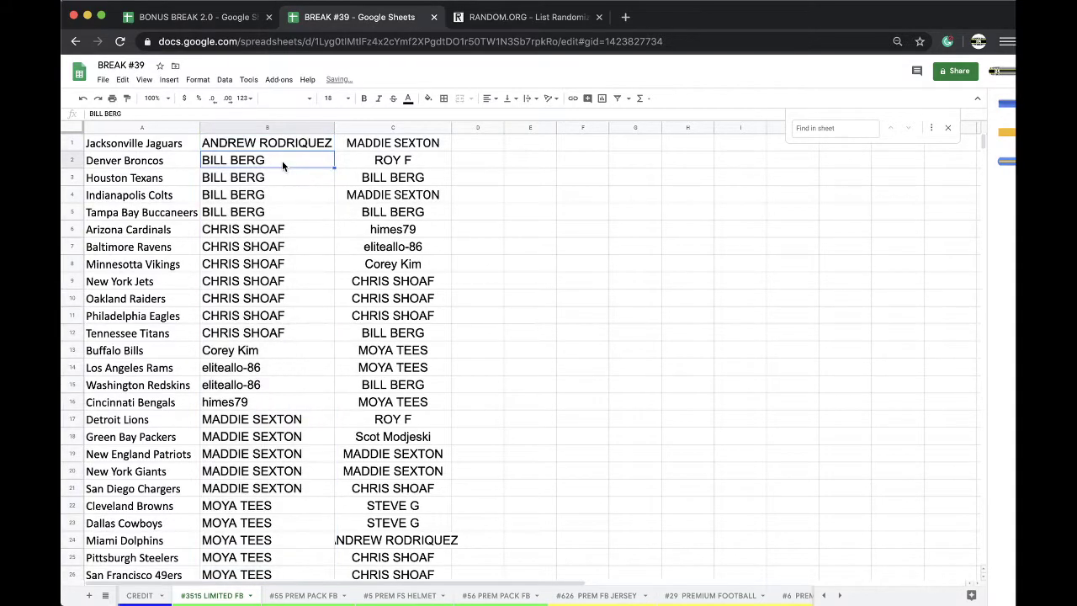
pyautogui.click(251, 214)
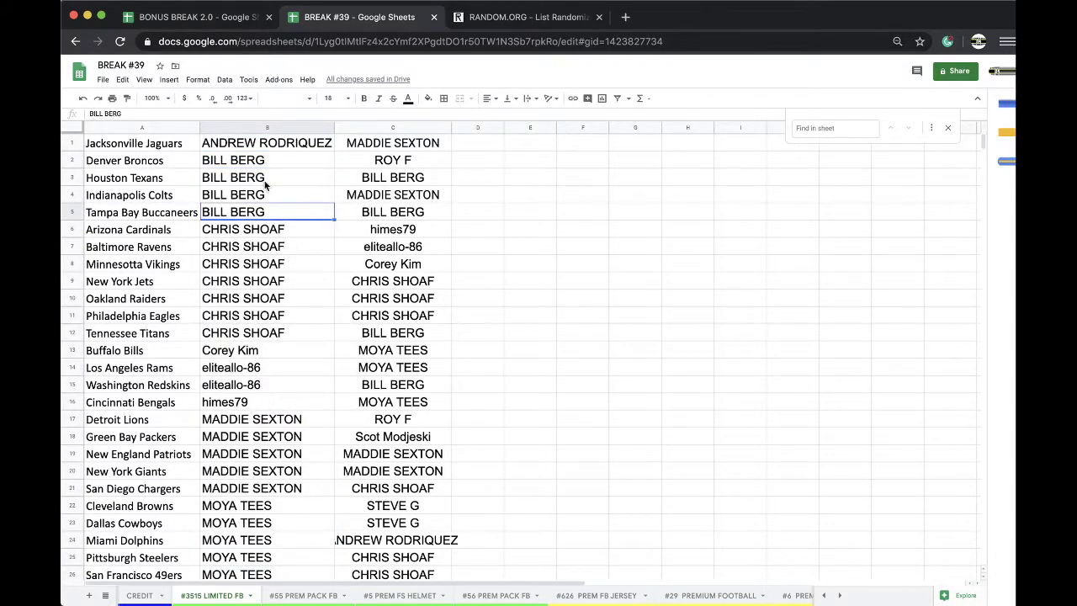
pyautogui.scroll(-1, 264, 184)
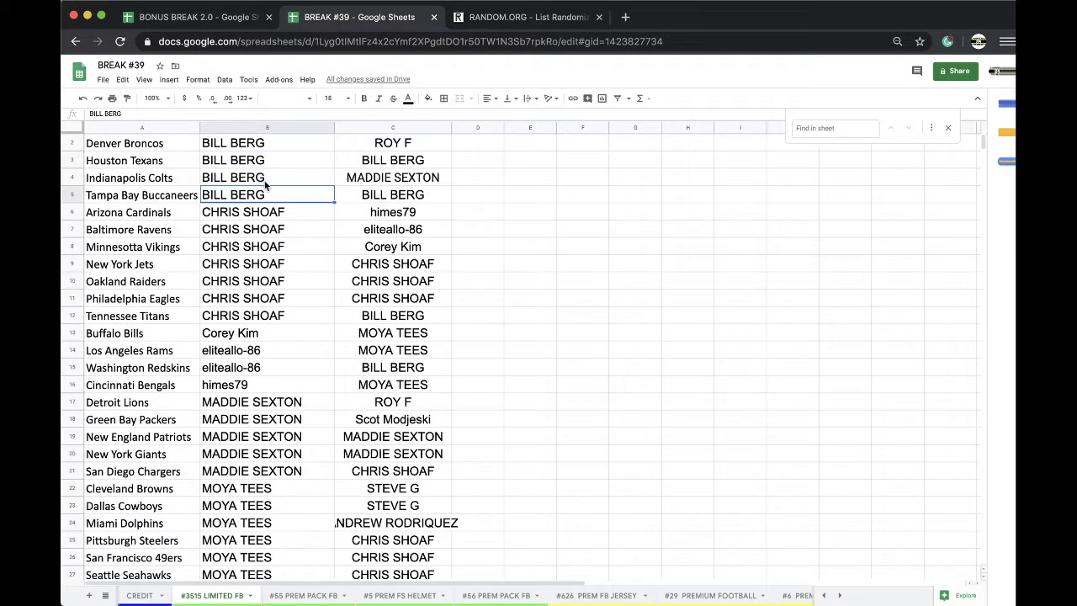
pyautogui.scroll(-1, 261, 263)
pyautogui.click(251, 283)
pyautogui.scroll(-2, 253, 282)
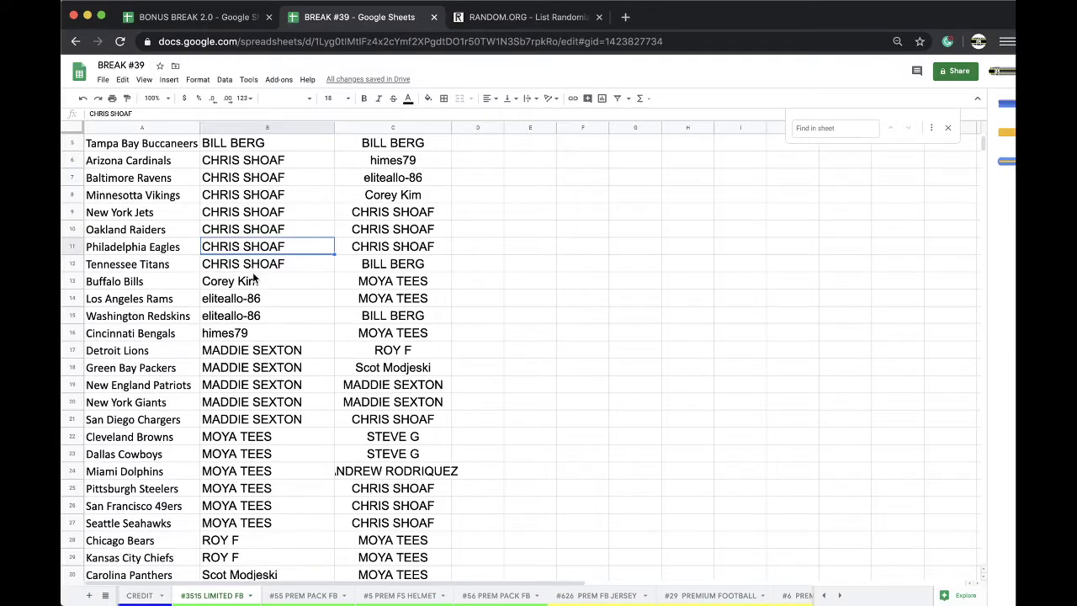
pyautogui.scroll(-2, 254, 281)
pyautogui.scroll(-2, 254, 282)
pyautogui.click(252, 284)
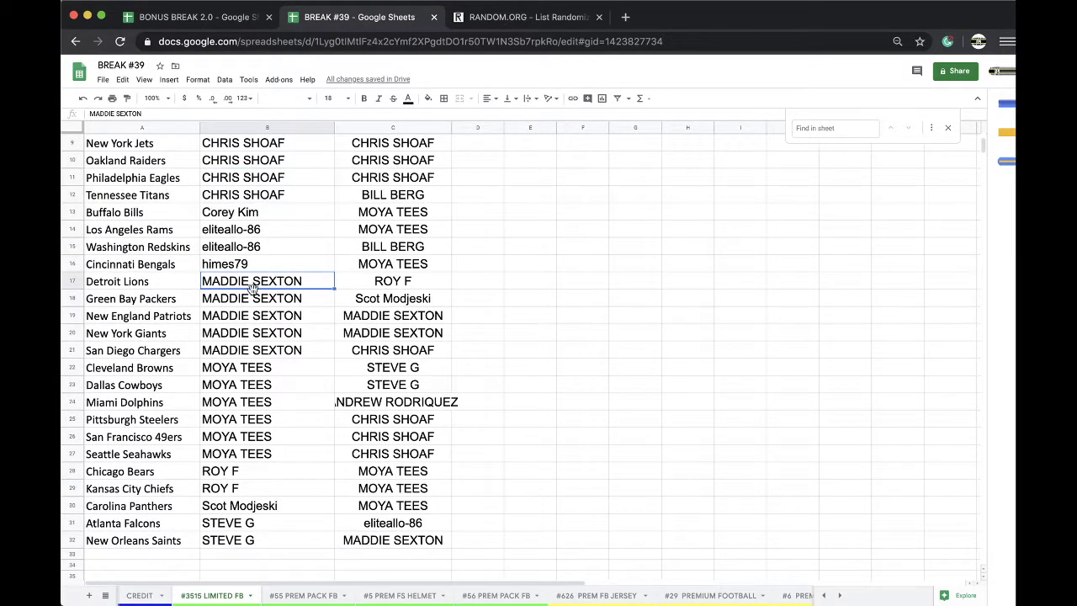
pyautogui.scroll(-2, 249, 326)
pyautogui.click(245, 335)
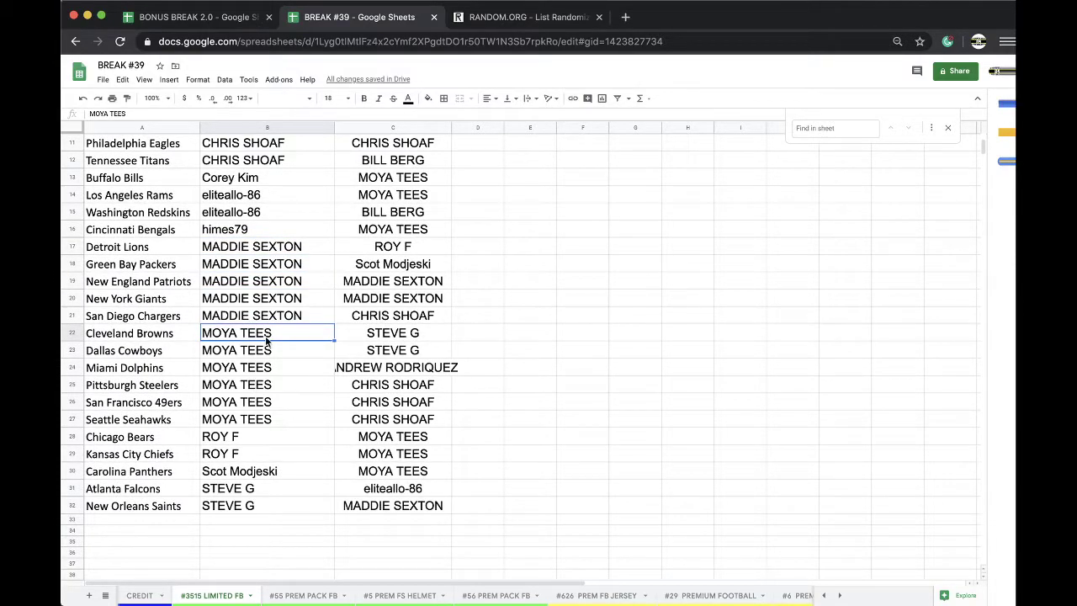
pyautogui.scroll(-2, 267, 340)
pyautogui.click(240, 401)
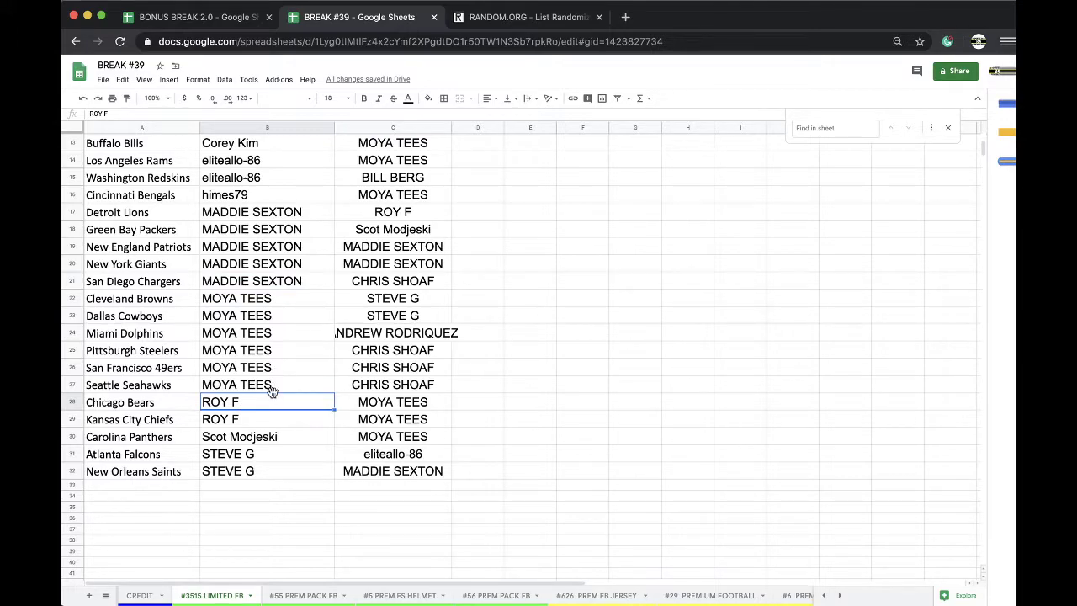
pyautogui.scroll(10, 257, 482)
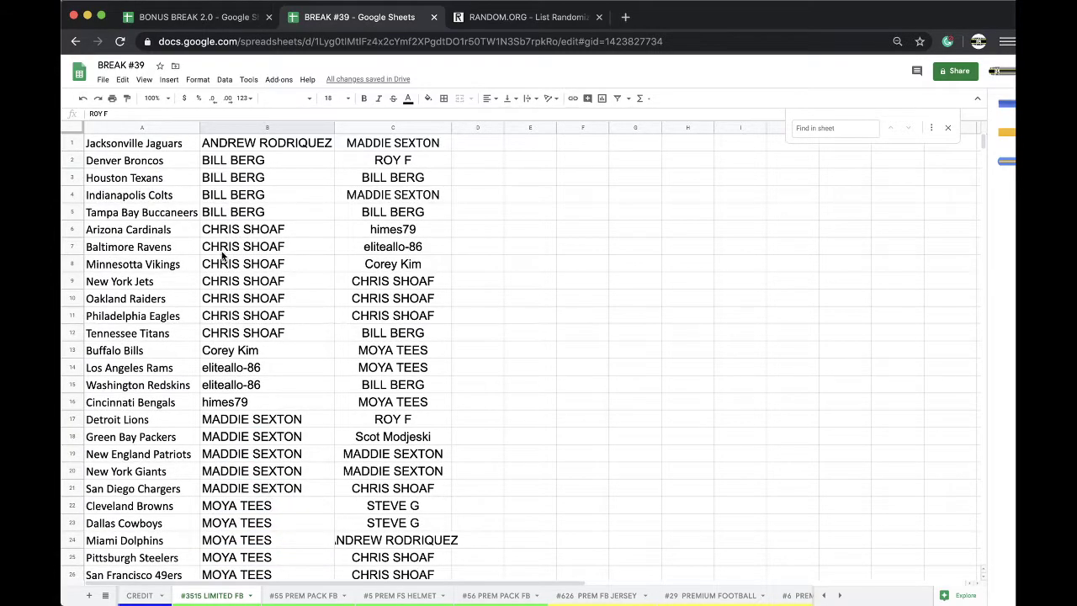
# Step: Sort the sheet by the team names in column A, A to Z
pyautogui.click(126, 128)
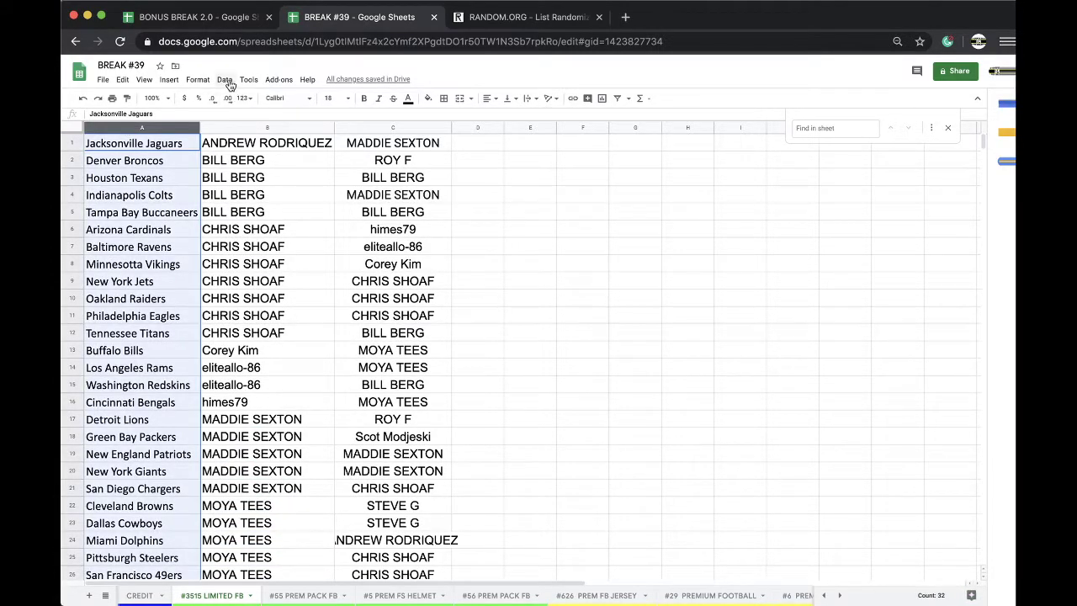
pyautogui.click(223, 79)
pyautogui.click(234, 101)
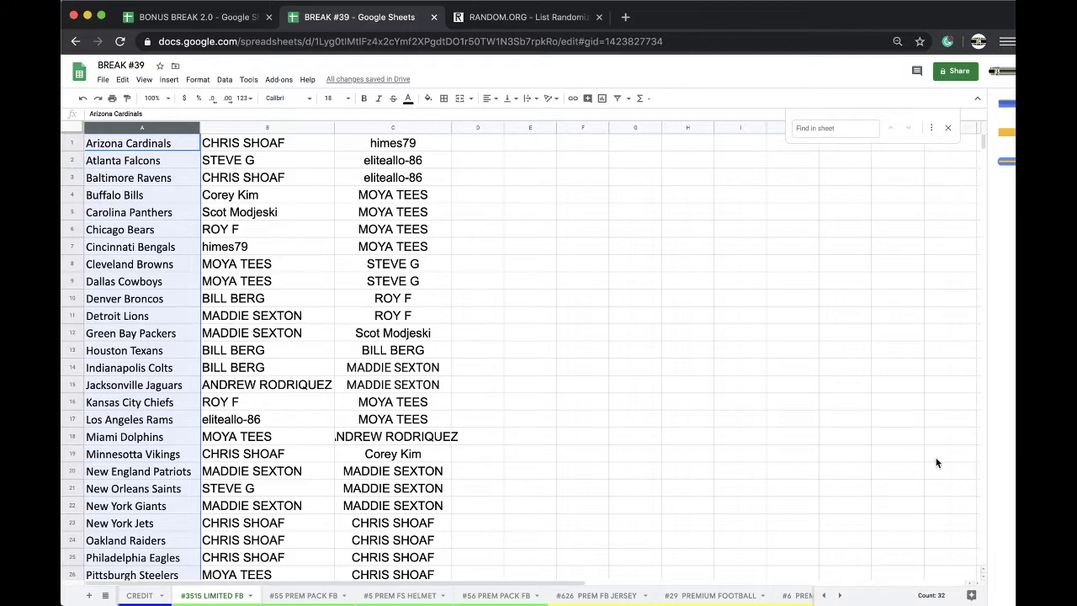
pyautogui.scroll(-3, 318, 308)
pyautogui.scroll(-1, 318, 308)
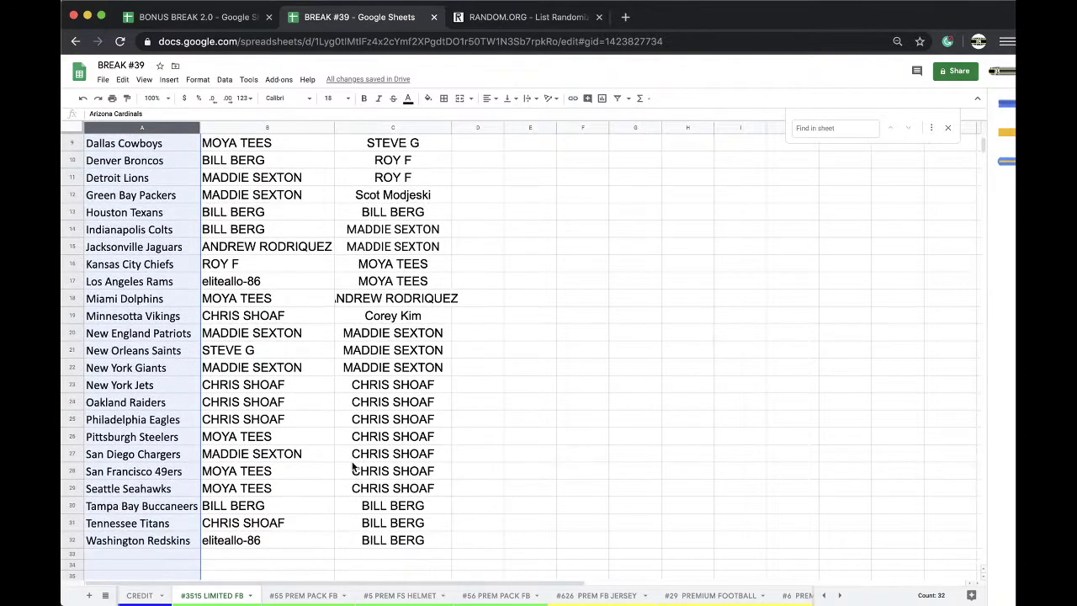
# Step: Look at the #6 PREM FS HELMET, #29 PREMIUM FOOTBALL and #626 PREM FB JERSEY sheets and return to #3515 LIMITED FB
pyautogui.hscroll(3, 395, 596)
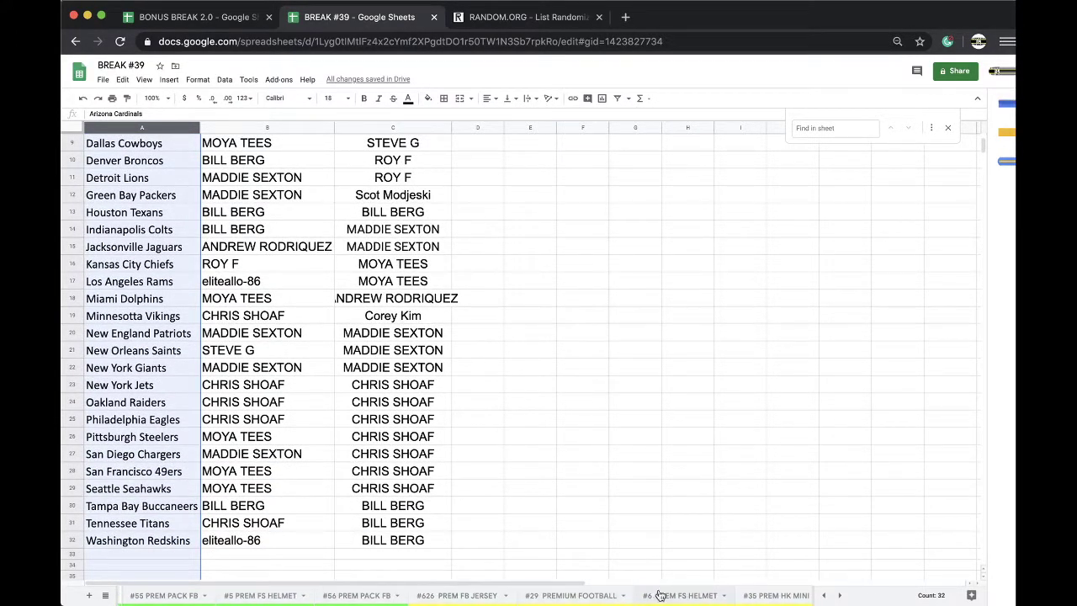
pyautogui.click(702, 598)
pyautogui.click(589, 597)
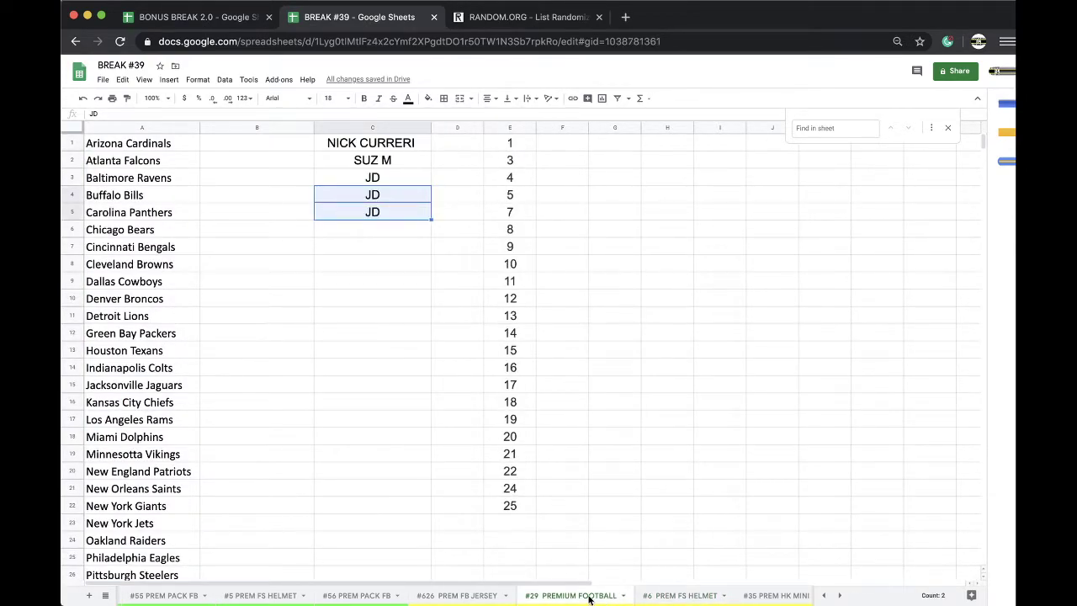
pyautogui.click(459, 595)
pyautogui.hscroll(-4, 456, 596)
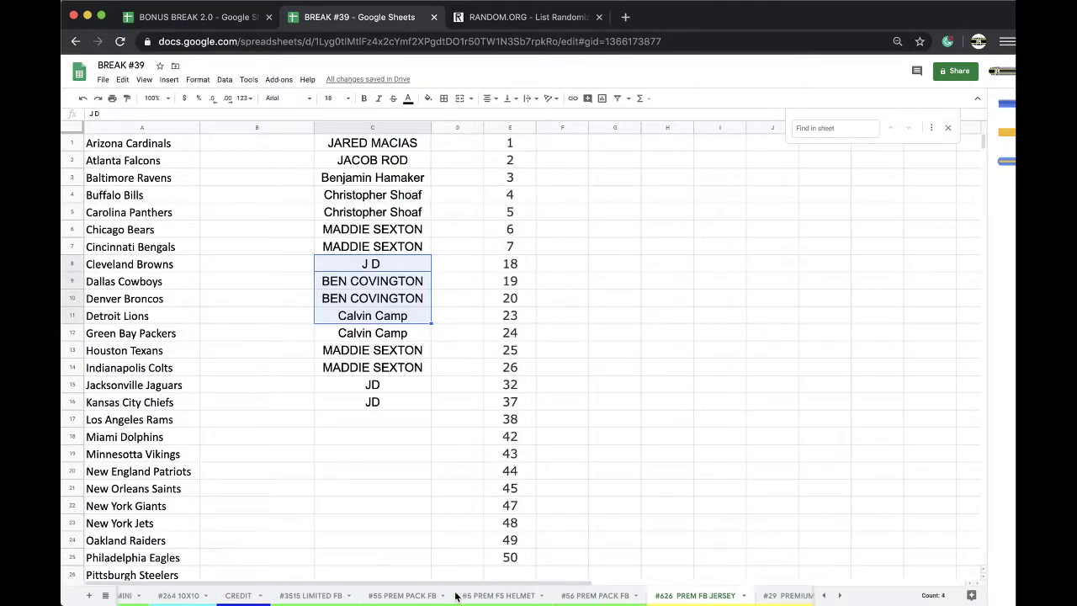
pyautogui.click(364, 596)
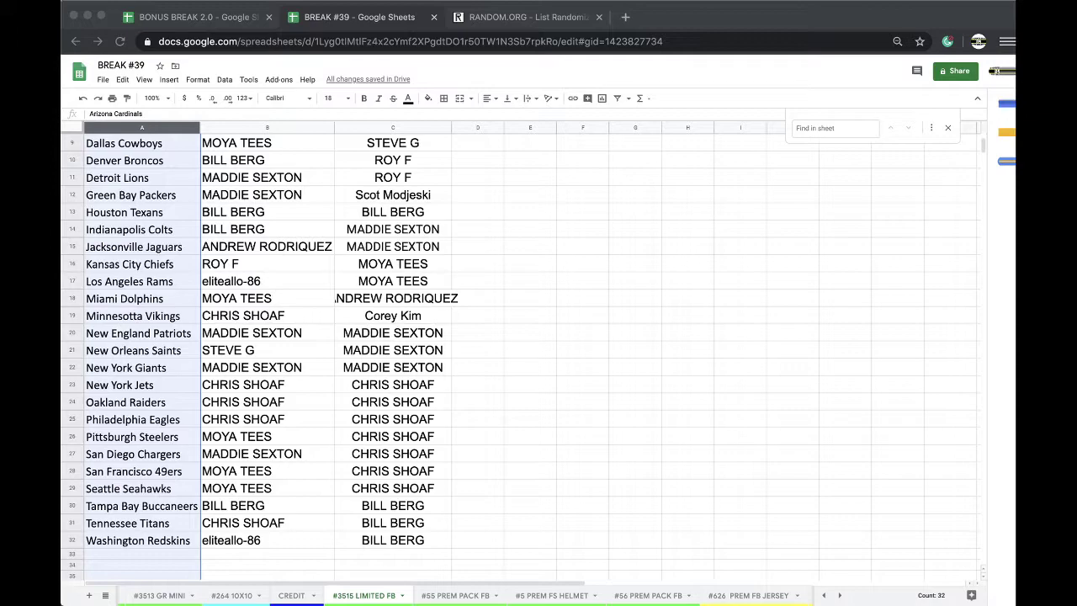
# Step: Check the participants assigned to the Los Angeles Rams and Minnesotta Vikings in column B
pyautogui.click(249, 286)
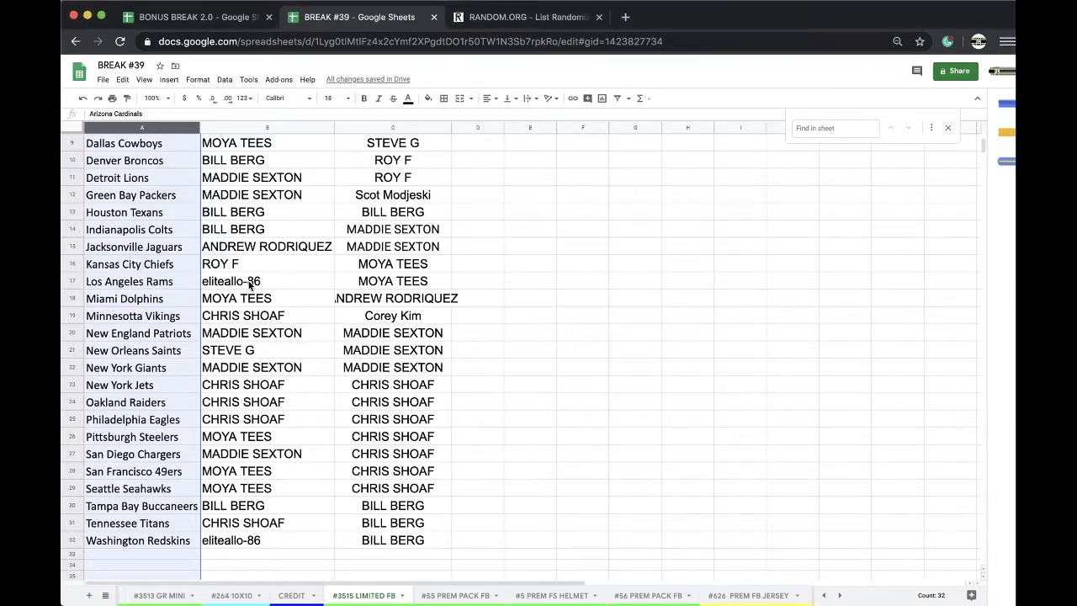
pyautogui.click(249, 285)
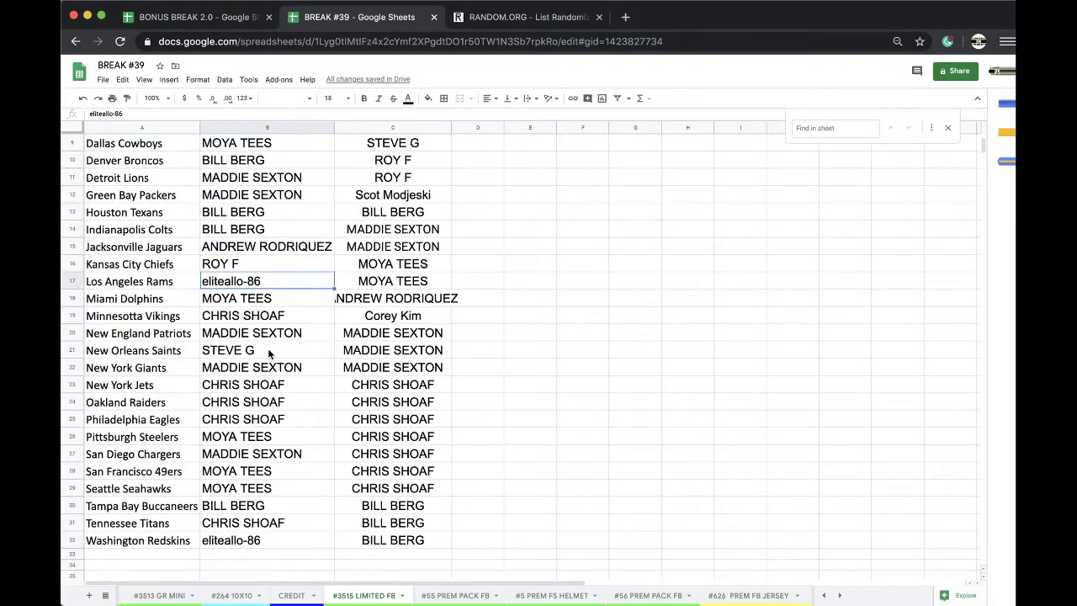
pyautogui.scroll(1, 269, 354)
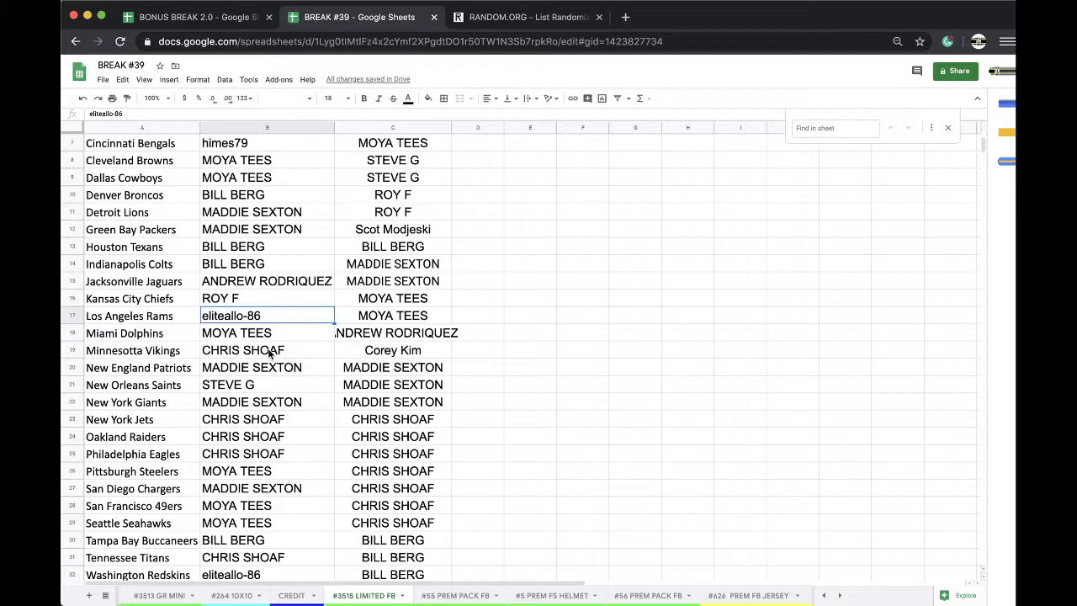
pyautogui.click(269, 351)
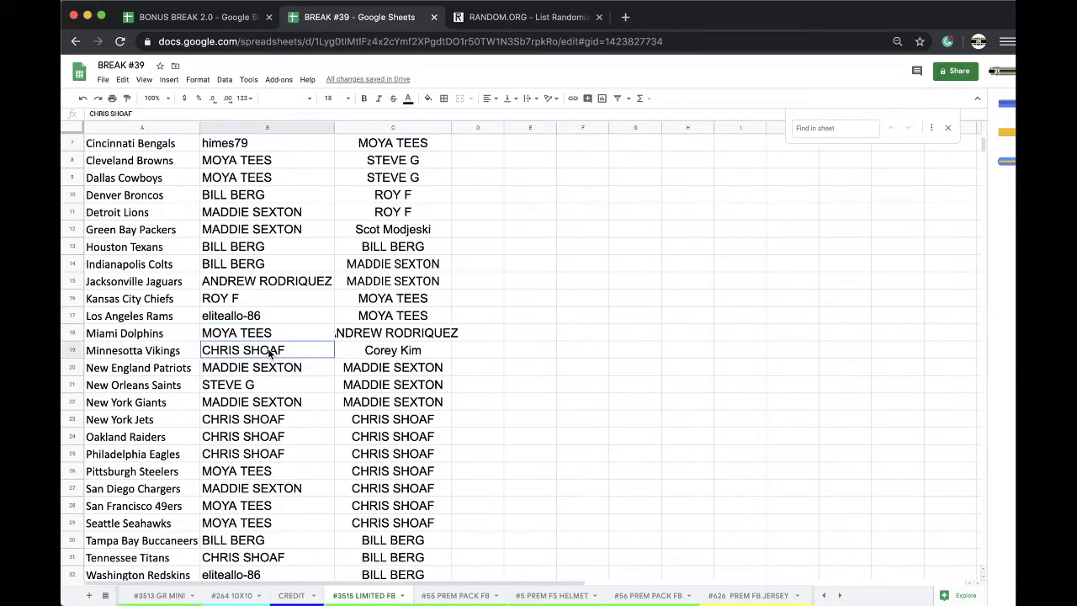